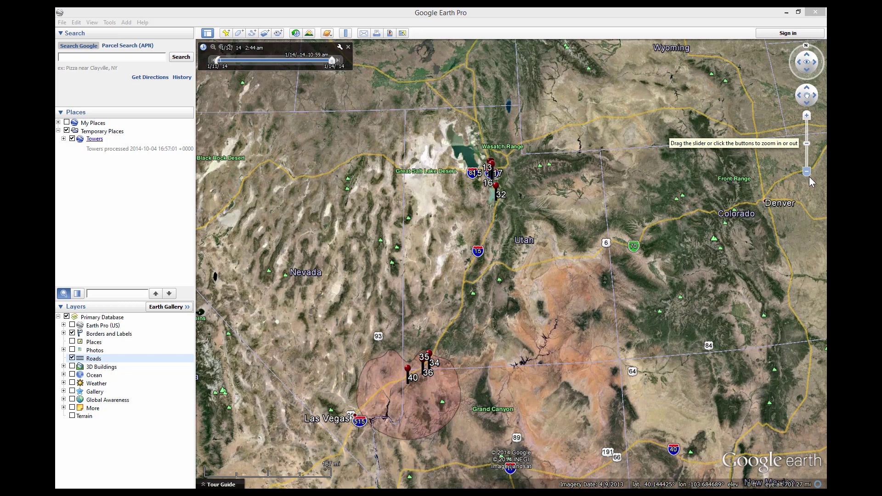
Step: Survey the western US map from Utah up to Idaho, then reset it to north-up
click(807, 172)
click(808, 173)
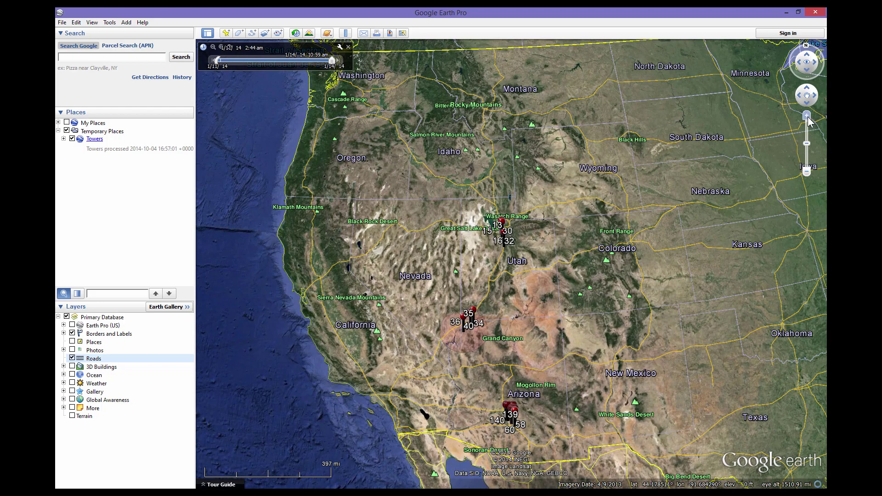
click(807, 116)
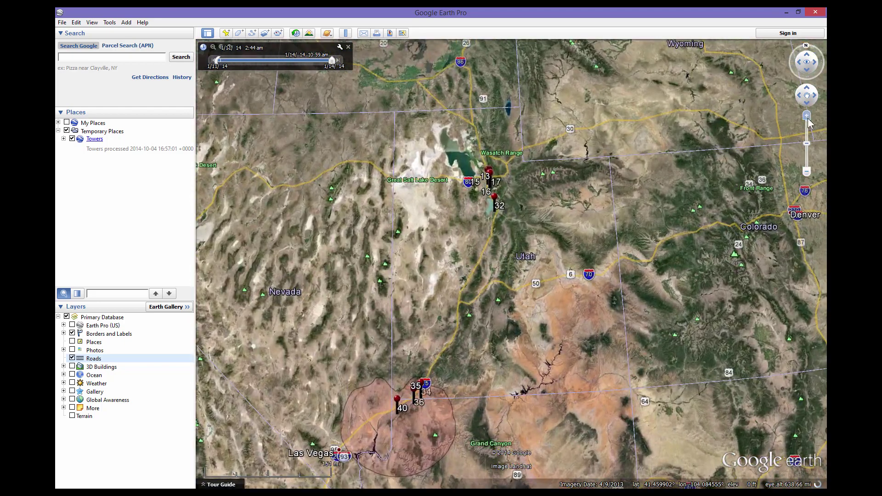
mouse_move(814, 106)
mouse_down()
mouse_move(804, 90)
mouse_move(800, 98)
mouse_move(821, 65)
mouse_move(795, 58)
mouse_up()
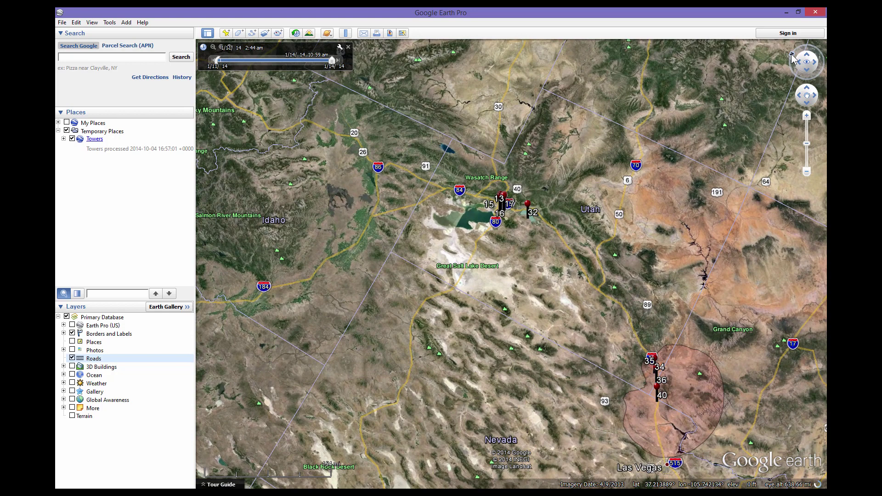
click(792, 55)
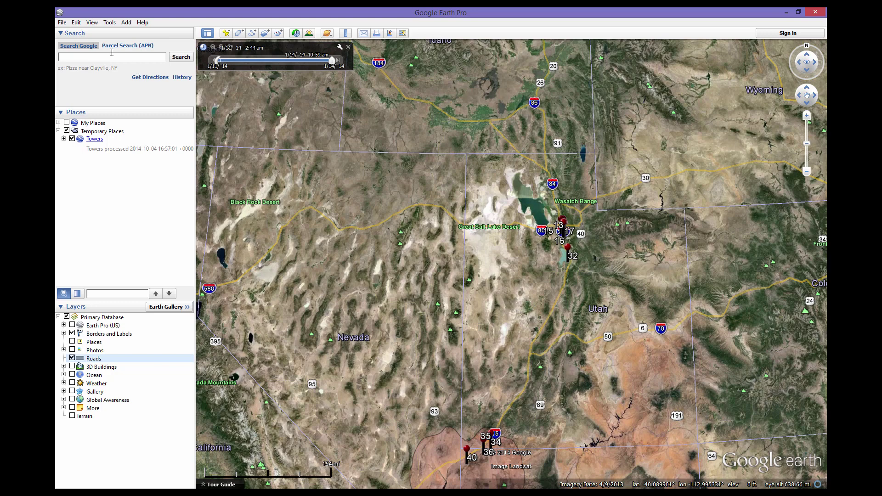
Step: Run a search for 'hotels', then clear the hotel results from the map
click(64, 36)
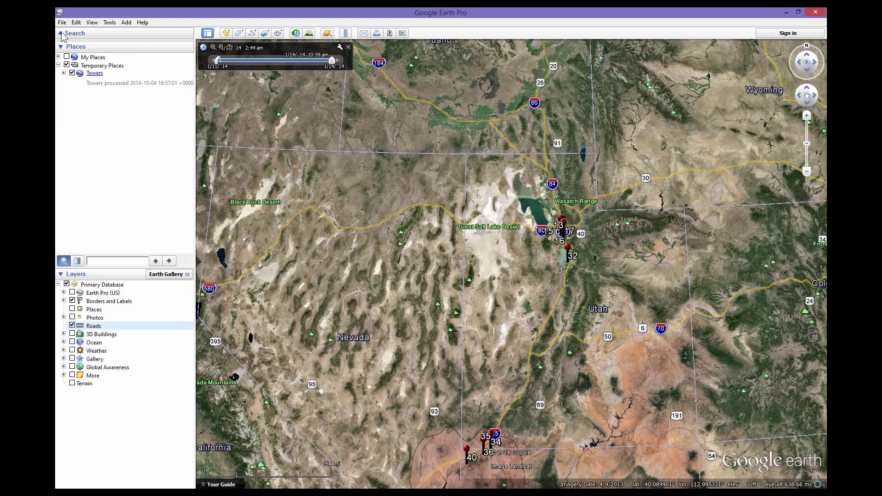
click(62, 35)
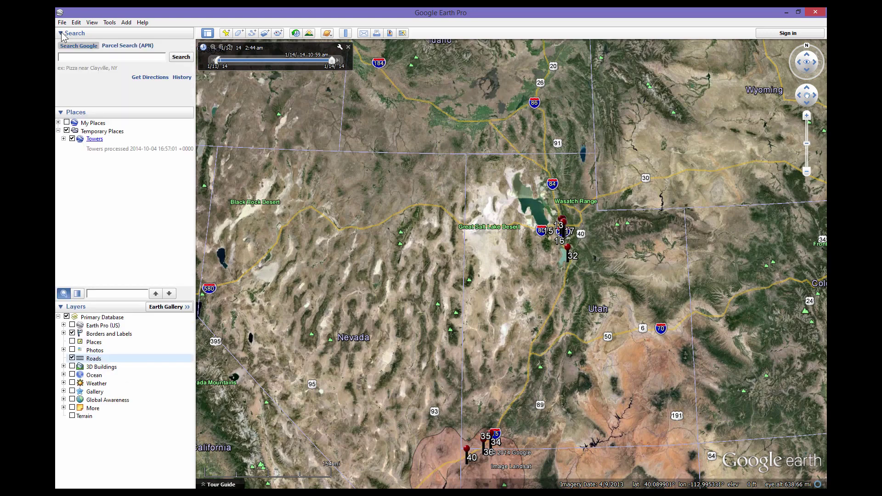
click(89, 57)
text(hotels)
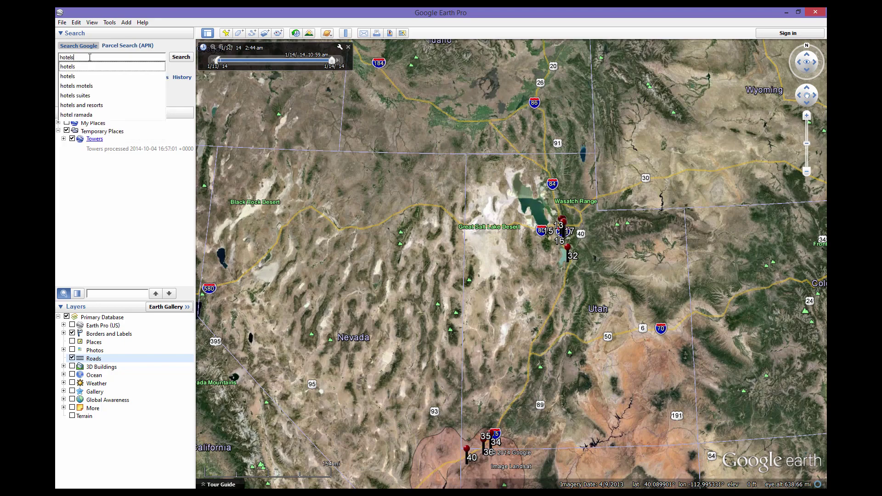
key(Return)
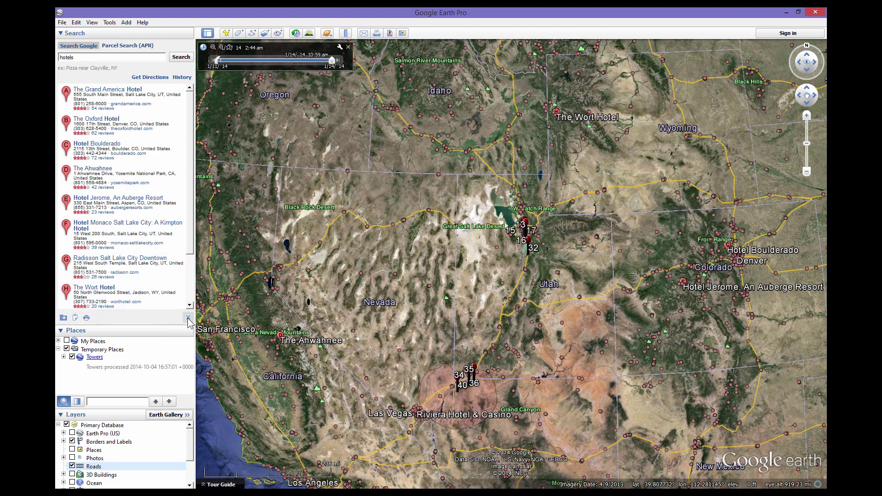
click(189, 318)
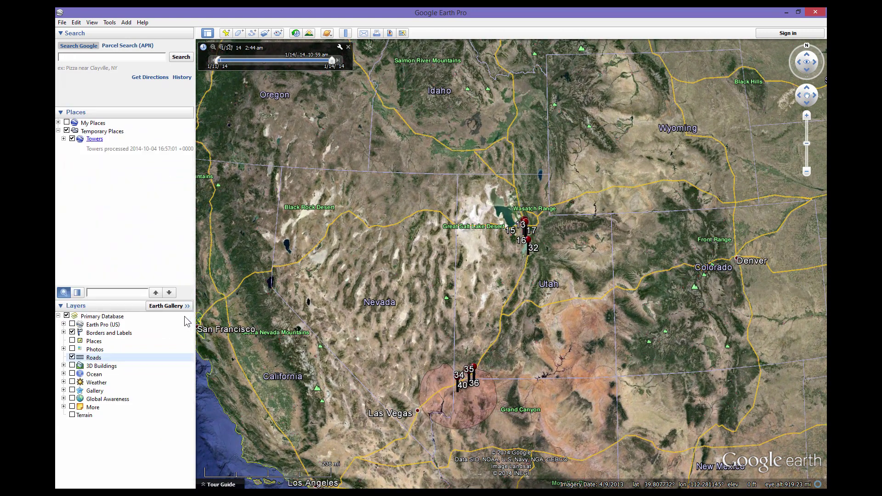
Step: Move the Towers data under Temporary Places
click(62, 114)
click(63, 164)
drag(94, 146, 72, 141)
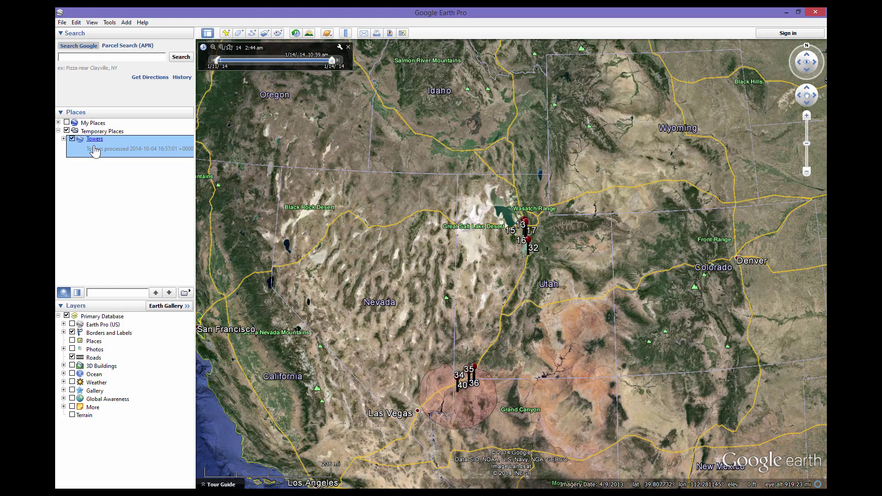
Step: Turn off Primary Database and turn on the Borders and Labels and Roads layers
click(61, 306)
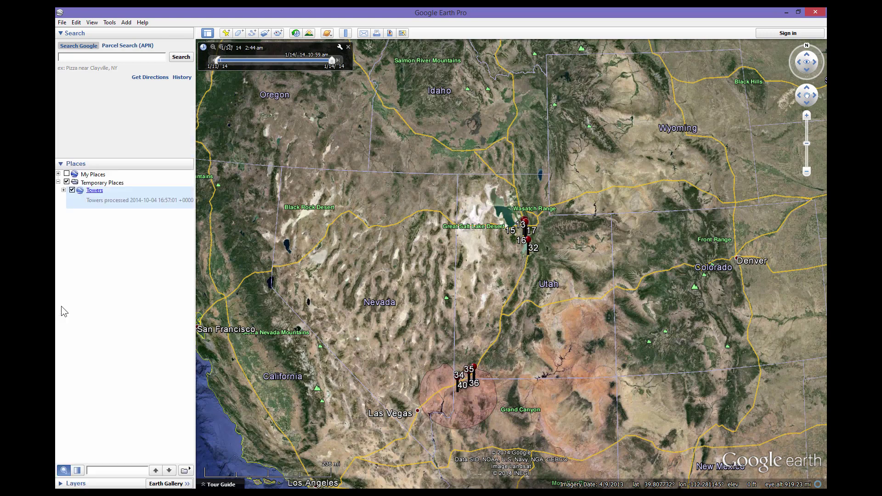
click(60, 485)
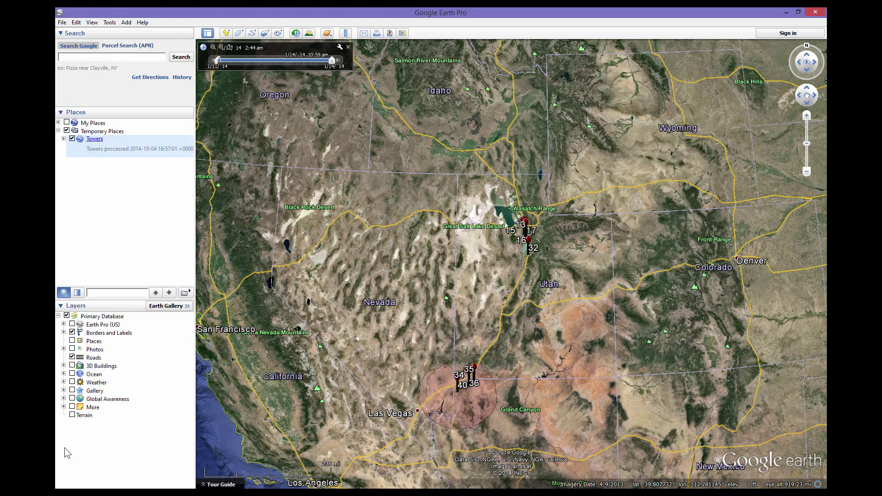
click(67, 317)
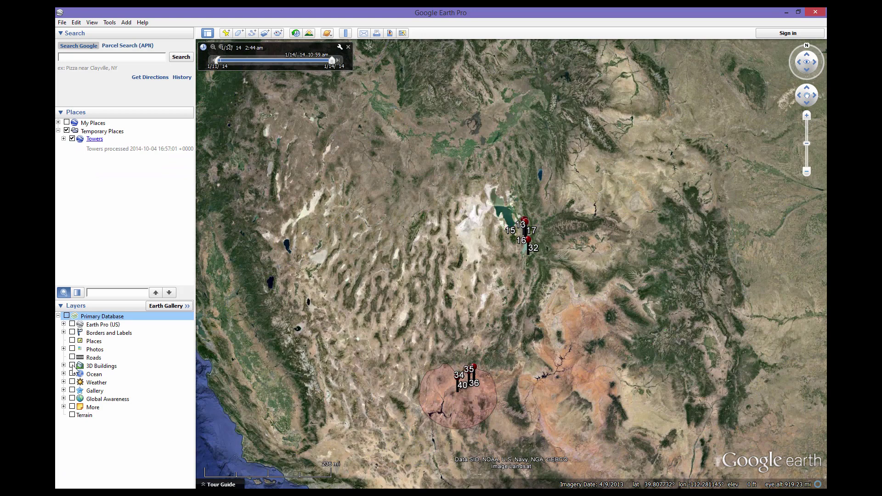
click(73, 332)
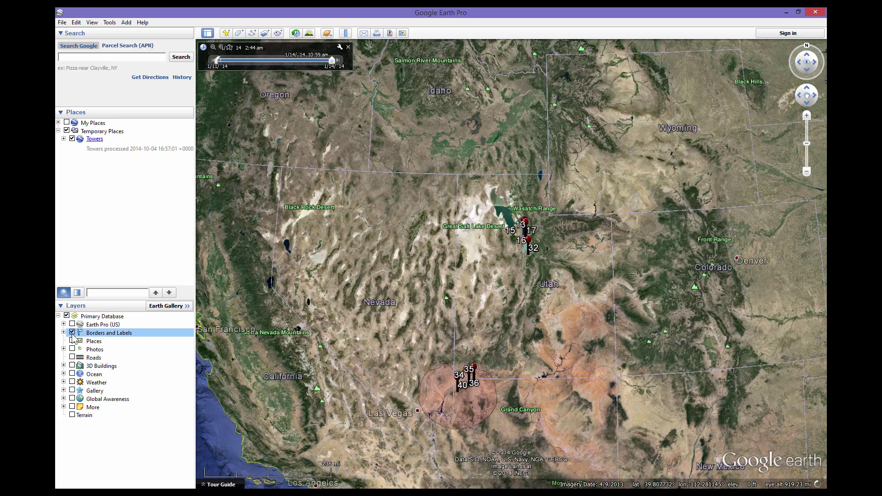
click(72, 357)
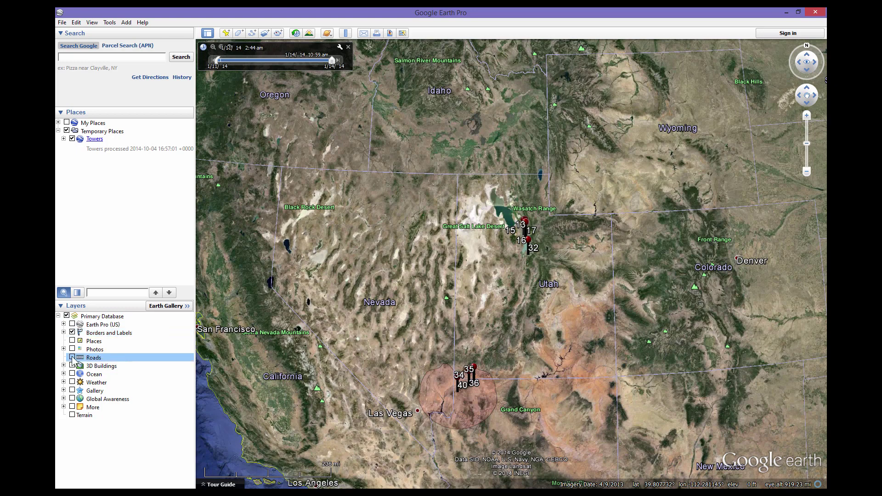
click(110, 23)
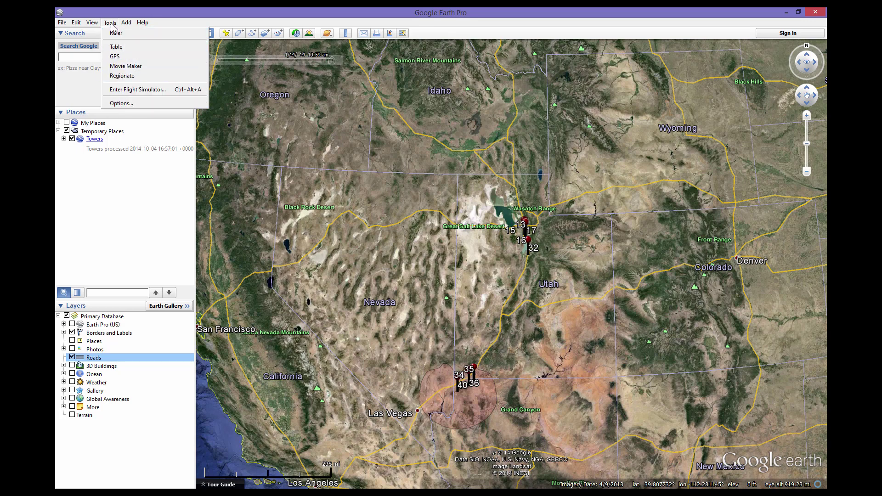
click(124, 104)
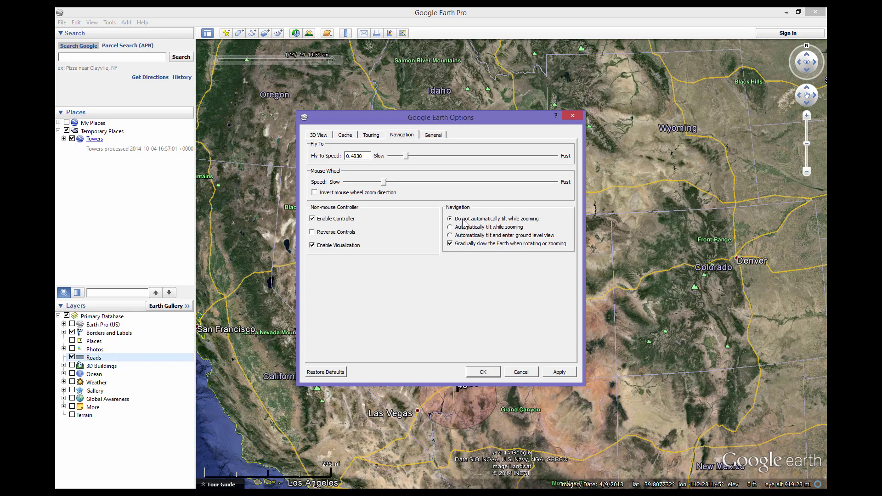
click(560, 372)
click(484, 373)
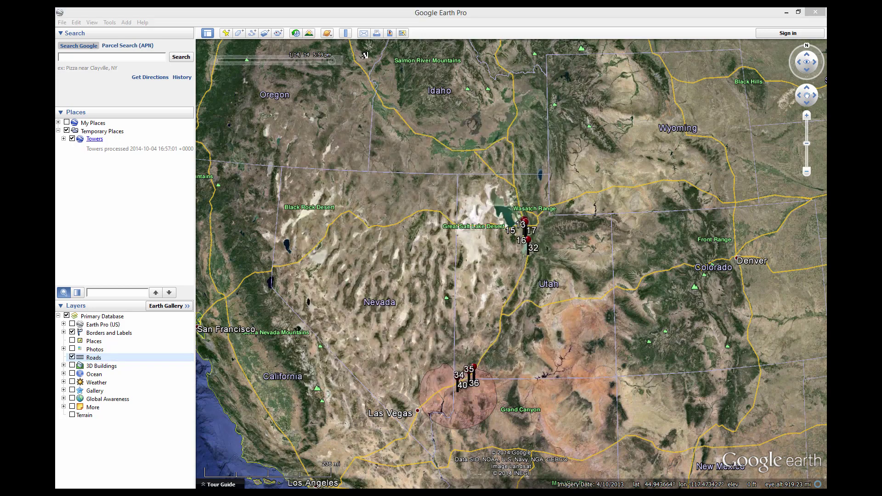
Step: Open the time slider's Date and Time Options dialog, which shows UTC and looping enabled
mouse_move(333, 58)
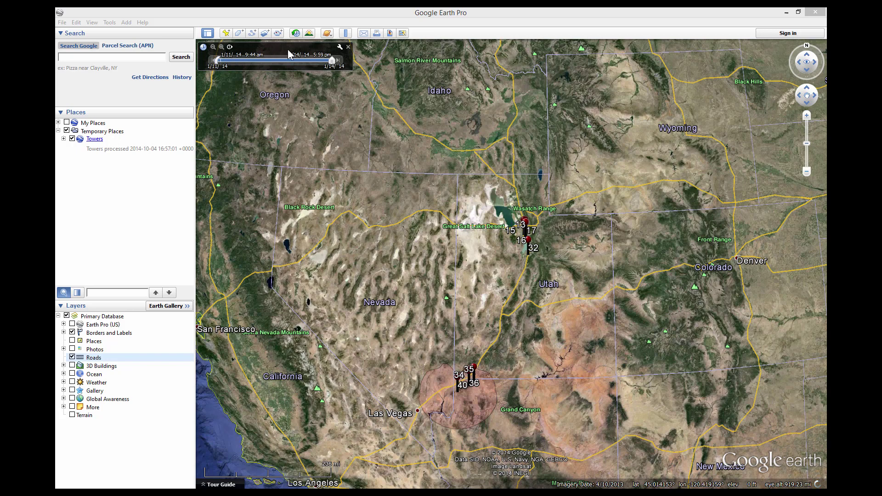
click(339, 47)
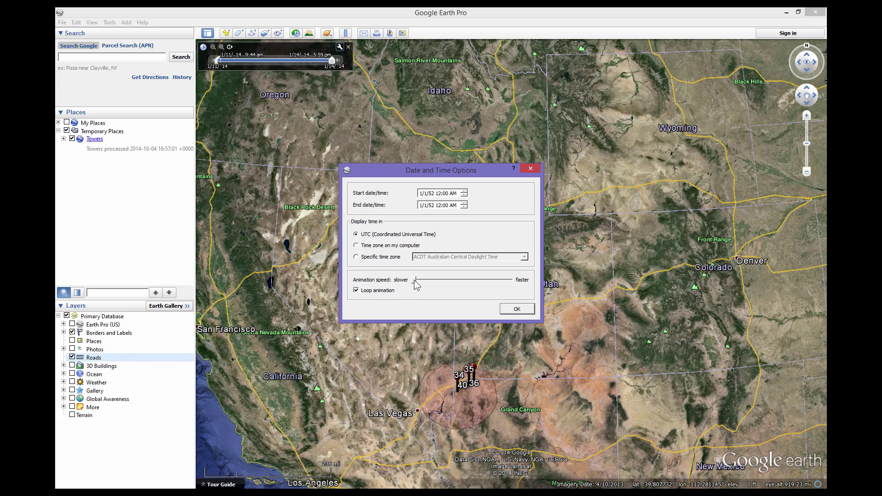
Step: Keep the animation speed at its slowest setting and confirm the Date and Time Options
drag(415, 283, 392, 285)
click(517, 309)
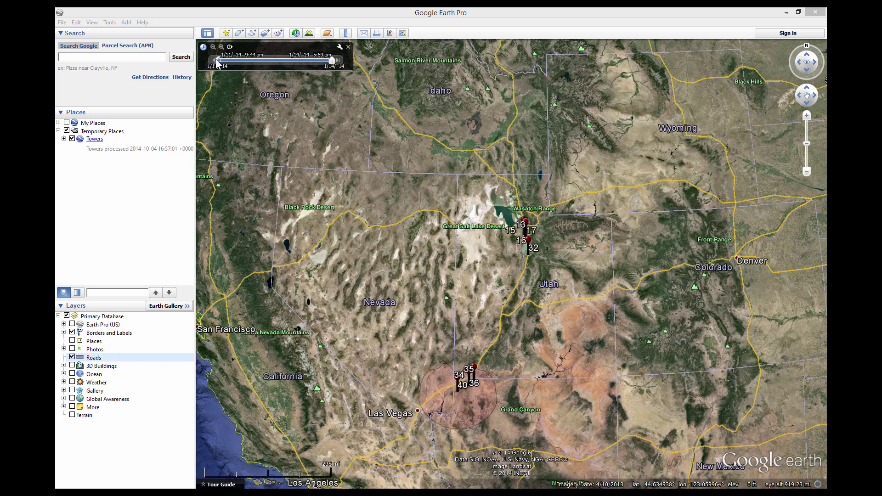
Step: Start the time window at 1/12/14 and zoom the timeline to 1/12–1/13/14 over Salt Lake City
drag(218, 60, 258, 59)
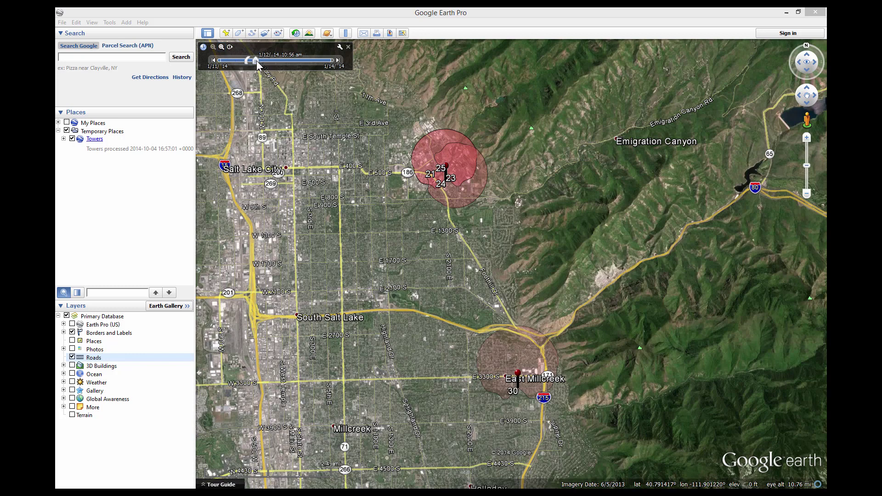
click(221, 47)
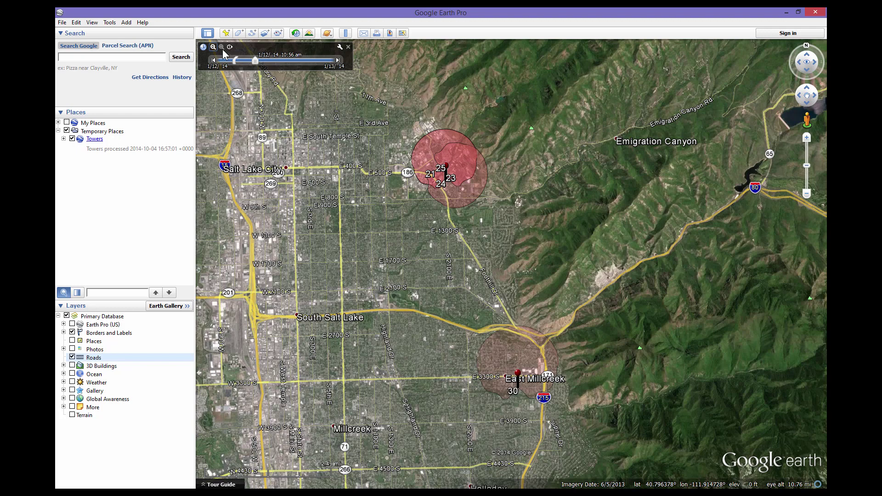
Step: Step past towers 26–27 within the 10–11 am hour, play and stop, then widen to 1/11–1/14/14
drag(236, 63, 246, 61)
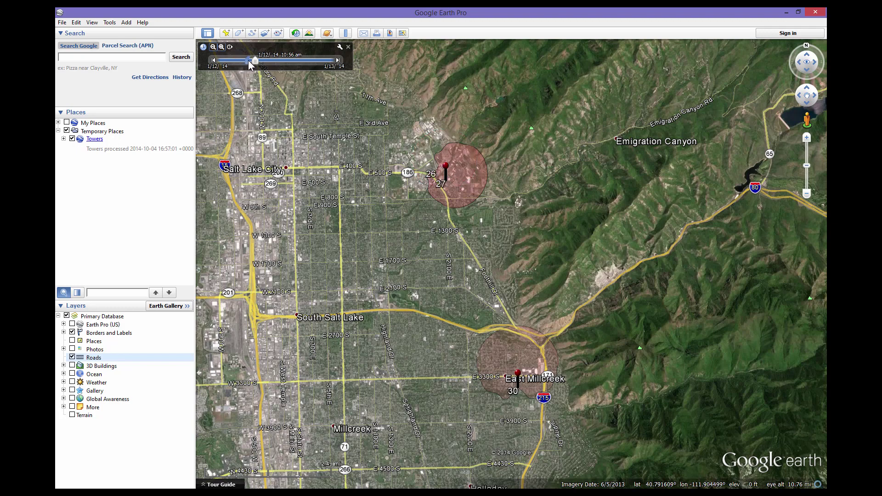
drag(249, 61, 248, 61)
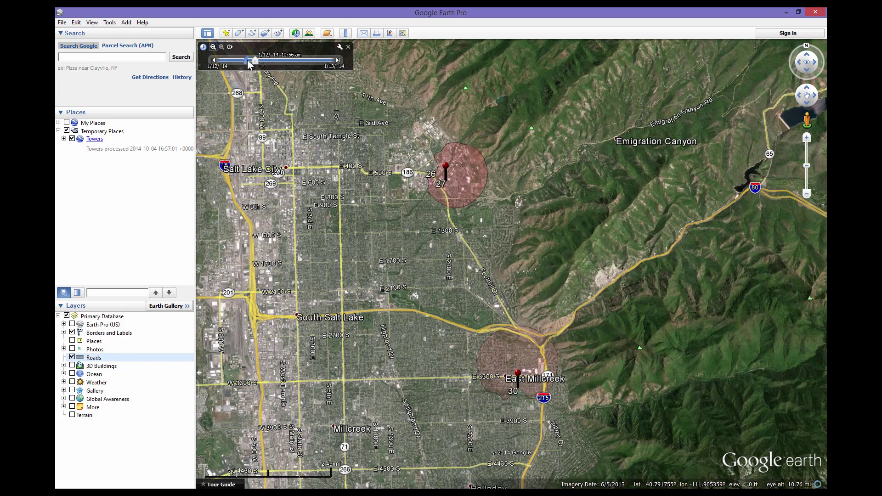
click(222, 46)
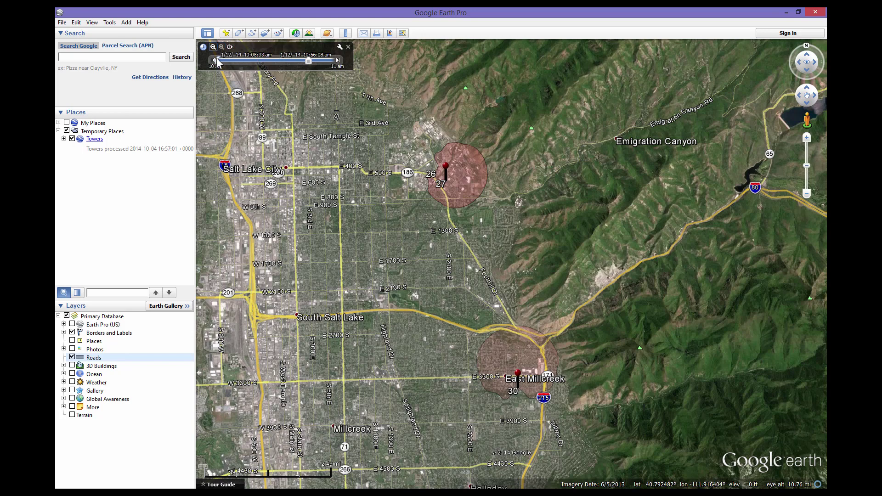
drag(225, 63, 239, 64)
click(230, 46)
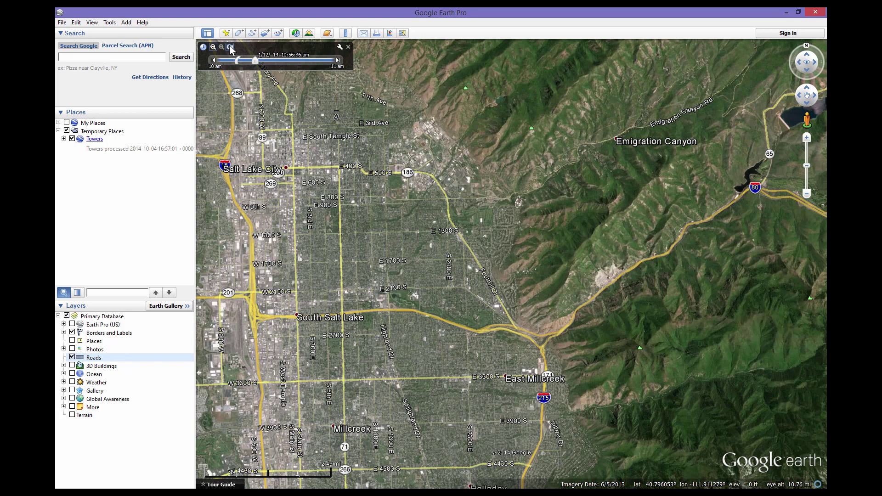
click(230, 48)
click(213, 47)
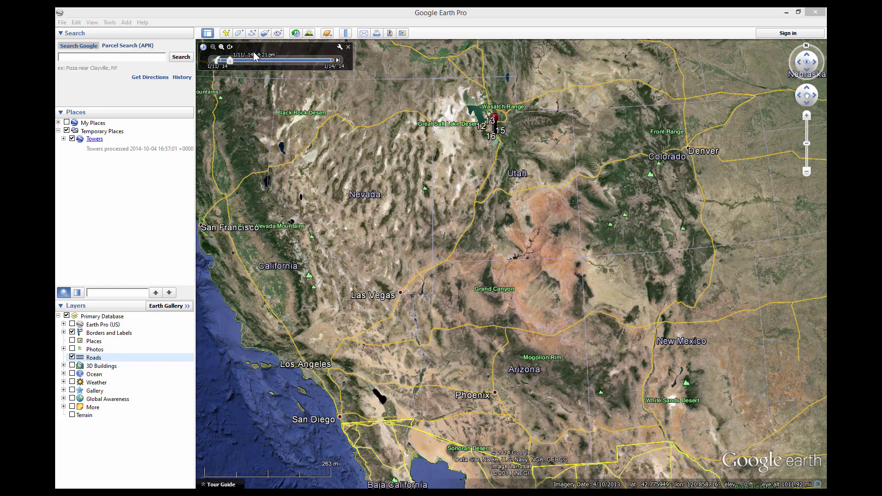
Step: Play the animation into the 1/13/14 evening and start the window earlier over Tempe's towers 101–107 and 113
click(230, 47)
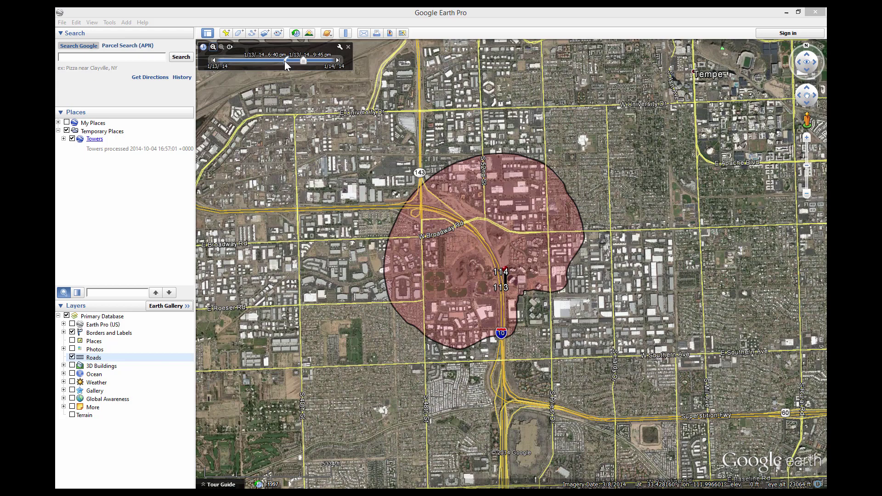
drag(284, 61, 281, 62)
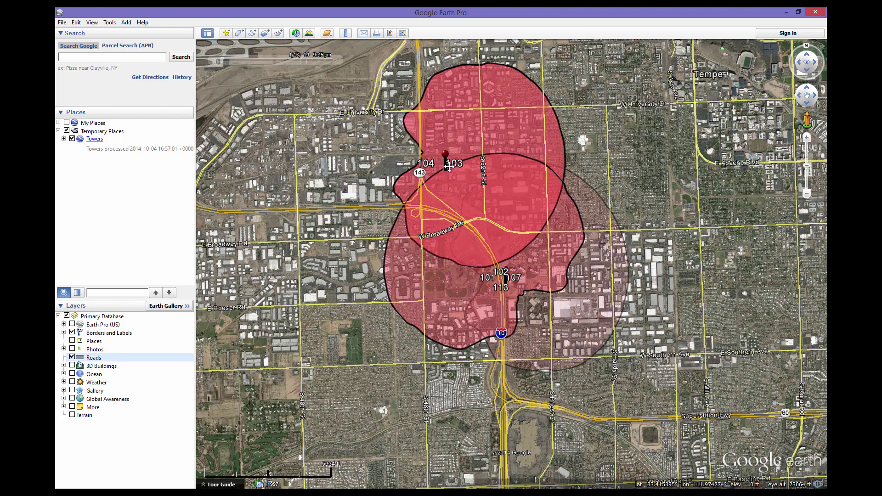
Step: Expand the lower and upper stacked Tempe tower pin clusters, then collapse them again
click(504, 273)
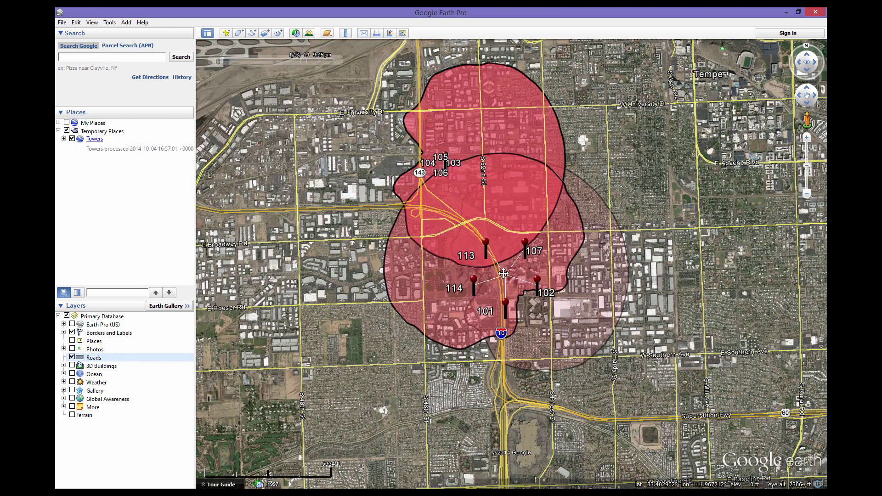
click(446, 159)
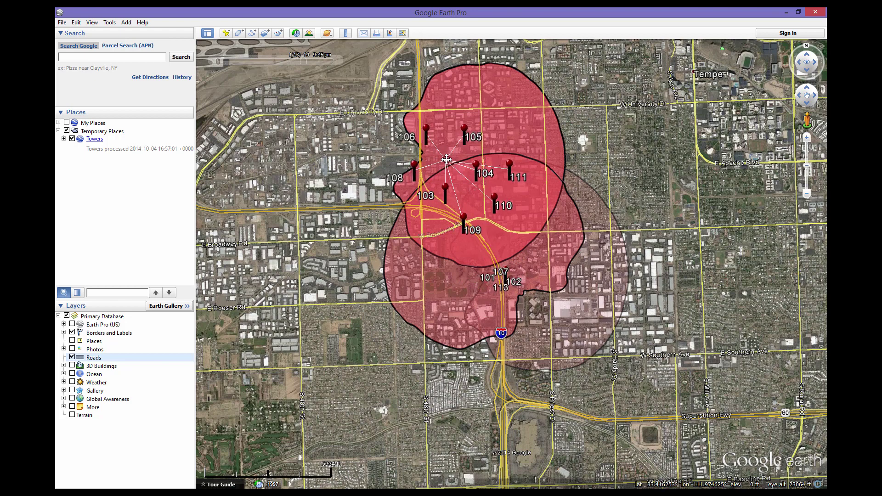
click(466, 173)
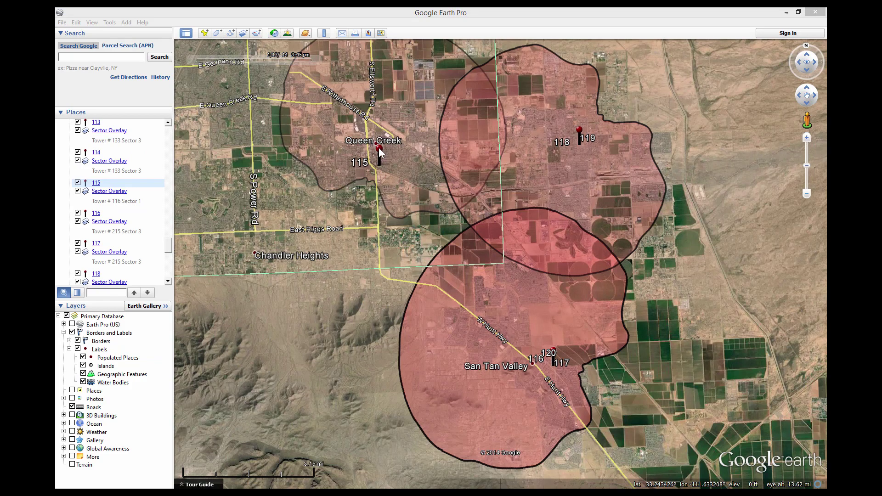
Step: Open tower 115's call record, run the TraX lookup on the calling party (Verizon Wireless), then close it
click(380, 161)
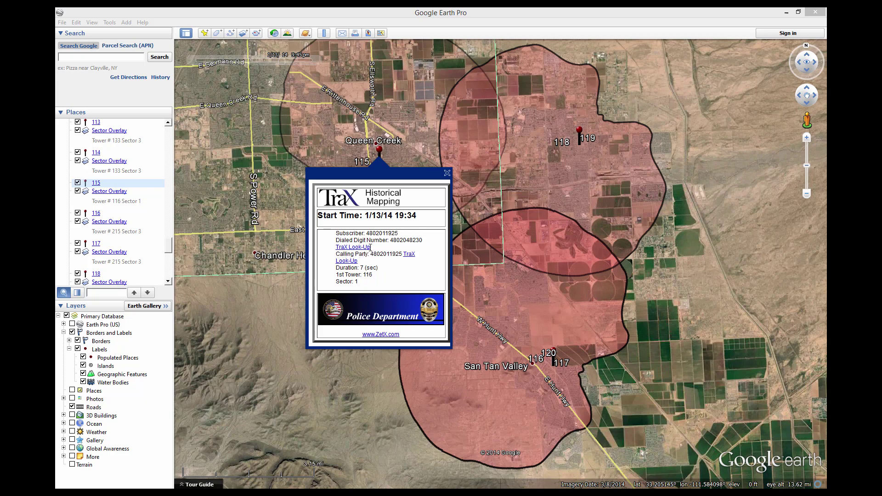
click(408, 260)
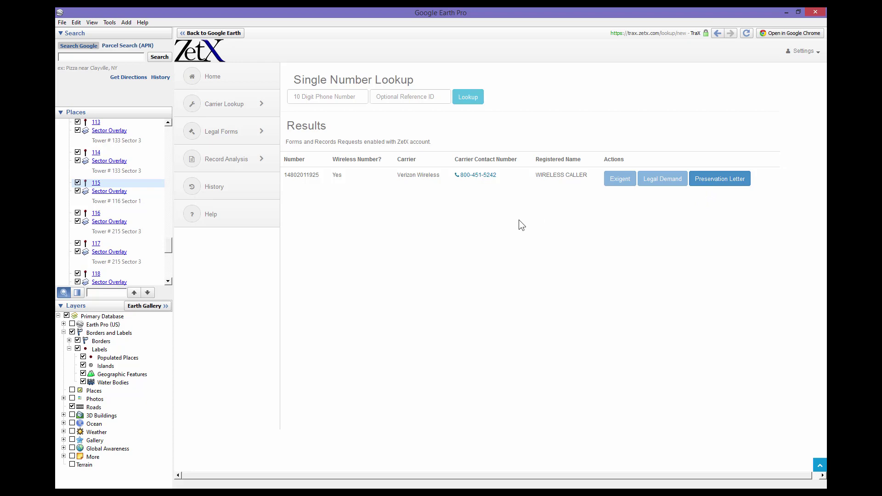
click(229, 39)
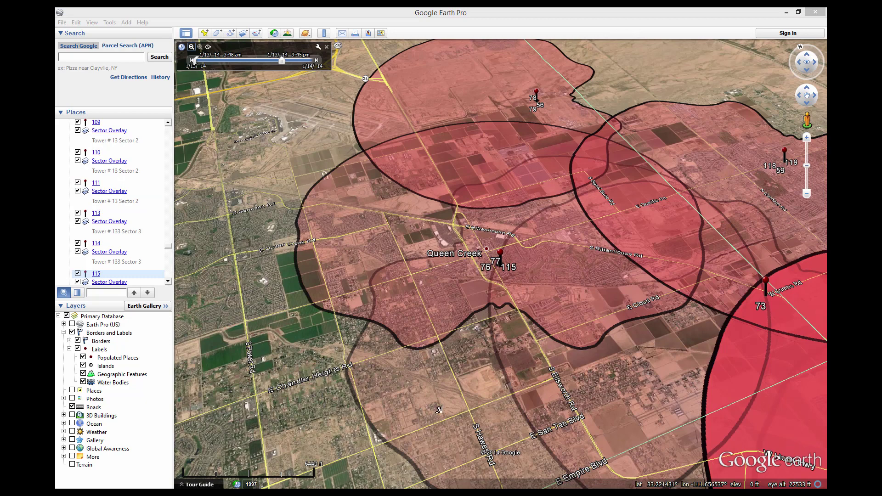
Step: Search the Places list for 87 and open record 87's call details (first tower 91, sector 1)
click(99, 293)
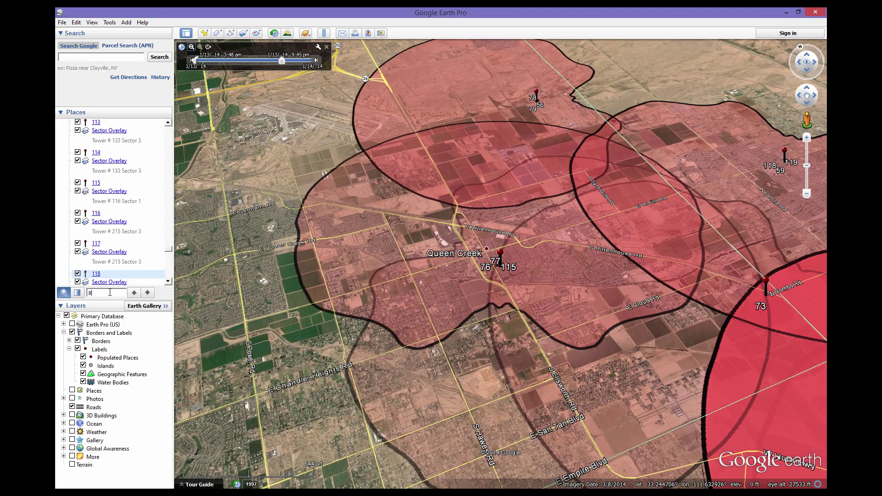
text(87)
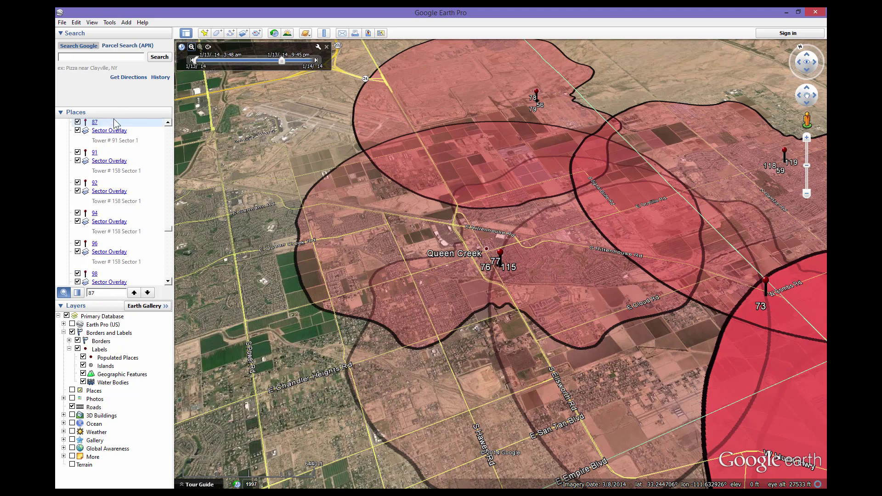
double_click(95, 123)
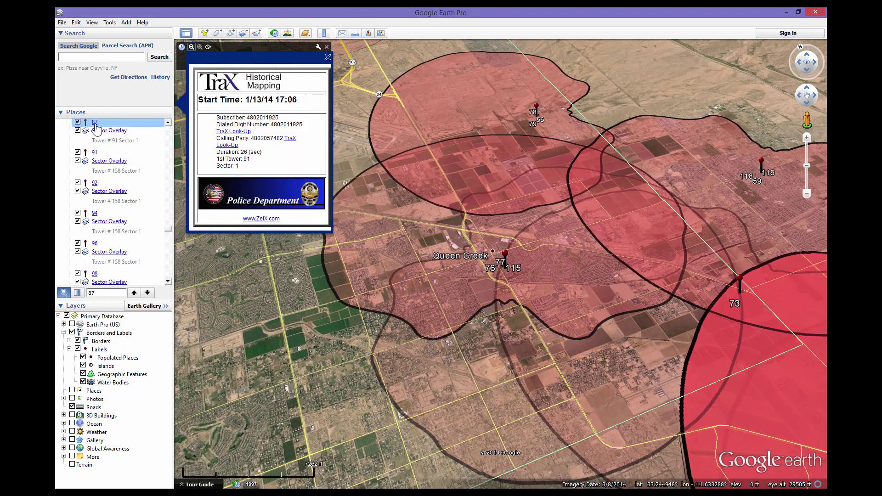